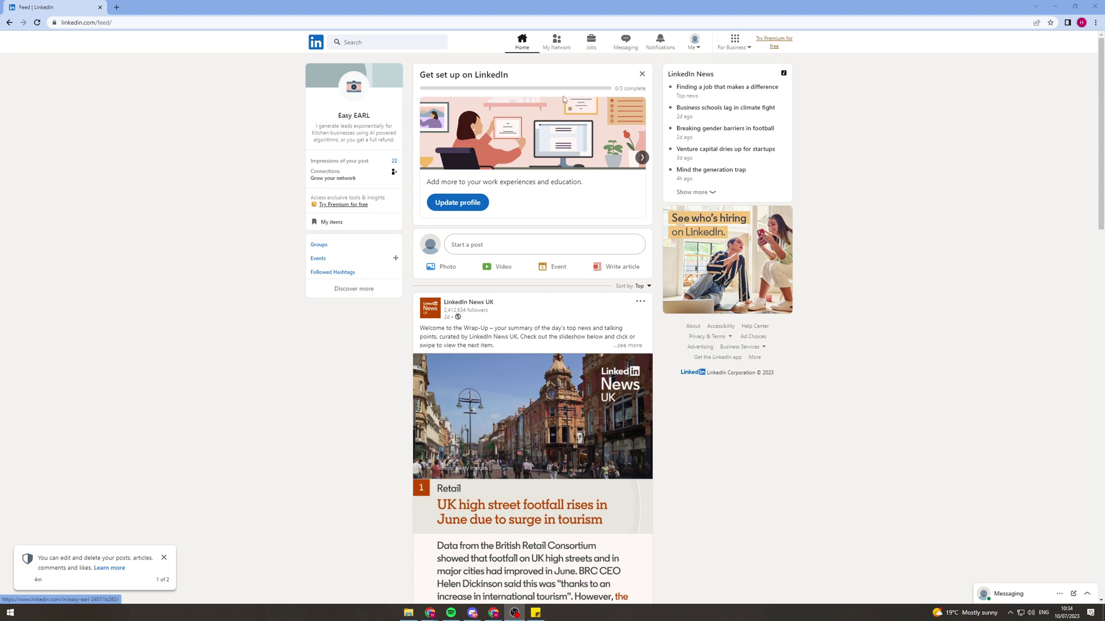
- Go to your own profile page, dismissing the Edit intro dialog without changes
click(695, 46)
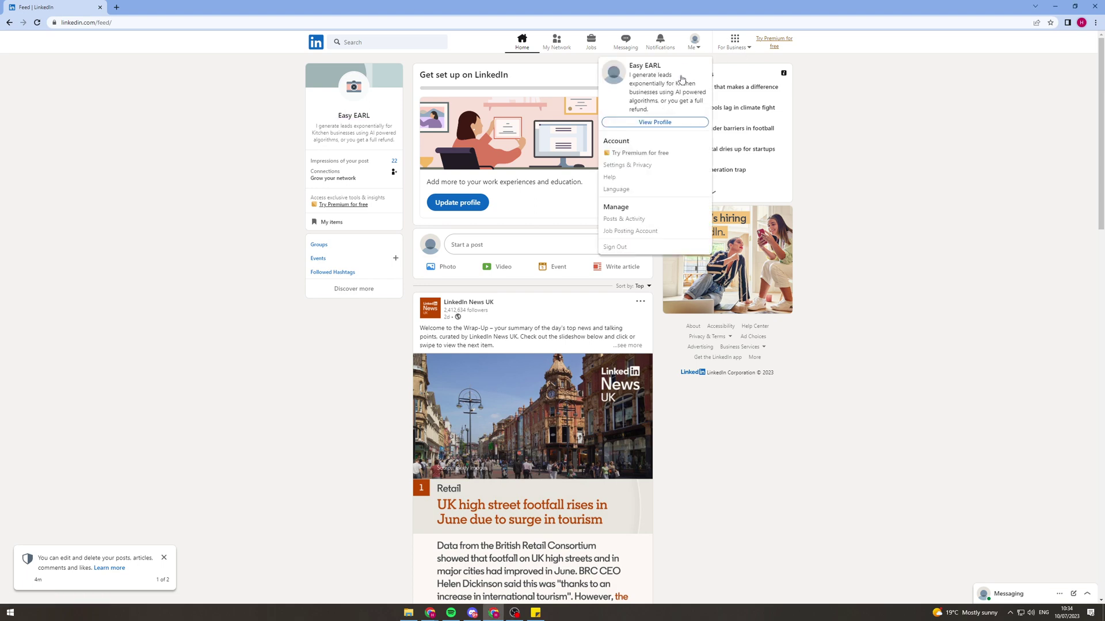
click(672, 123)
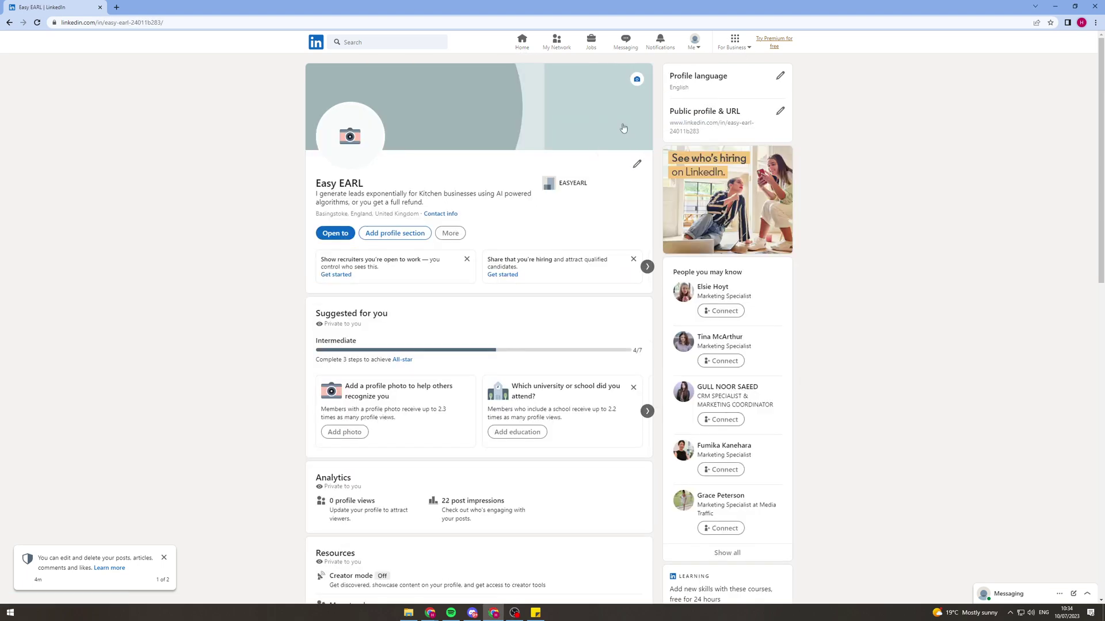
click(637, 165)
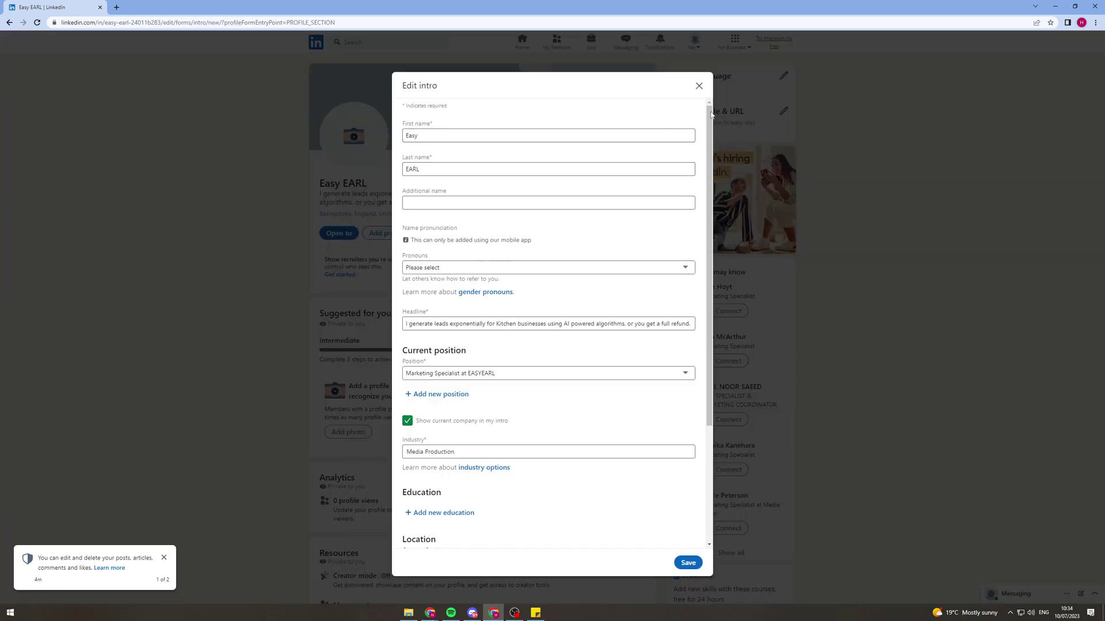
scroll(644, 259, down, 3)
click(699, 85)
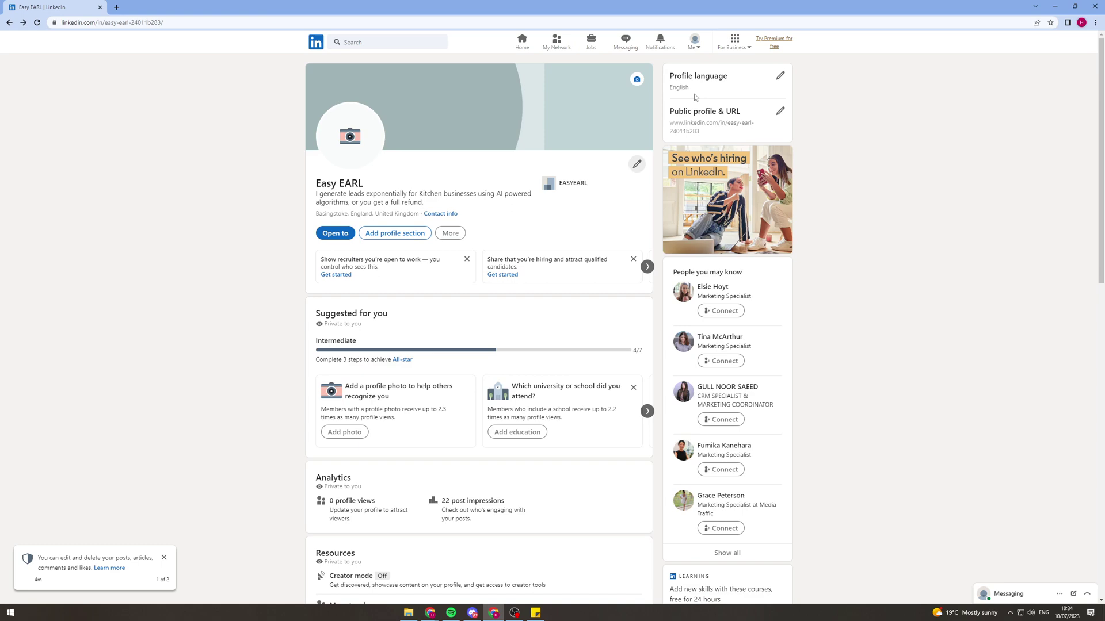
- Scroll down to the Experience section showing the Marketing Specialist role at EASYEARL
scroll(630, 247, down, 3)
scroll(628, 268, down, 5)
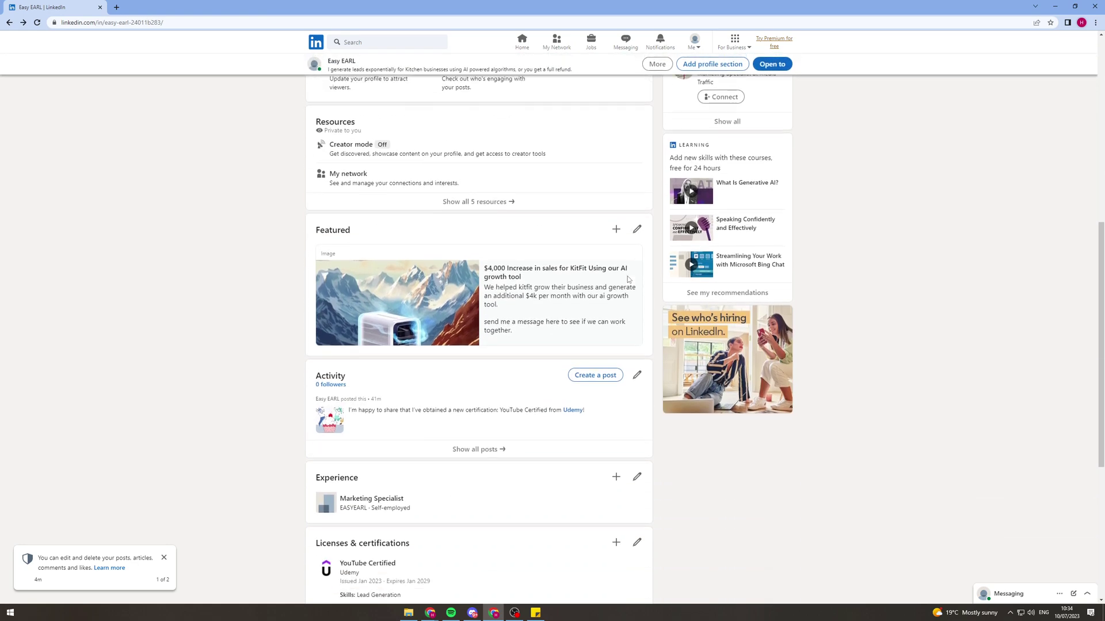
scroll(627, 268, down, 4)
scroll(624, 261, up, 4)
scroll(617, 234, up, 4)
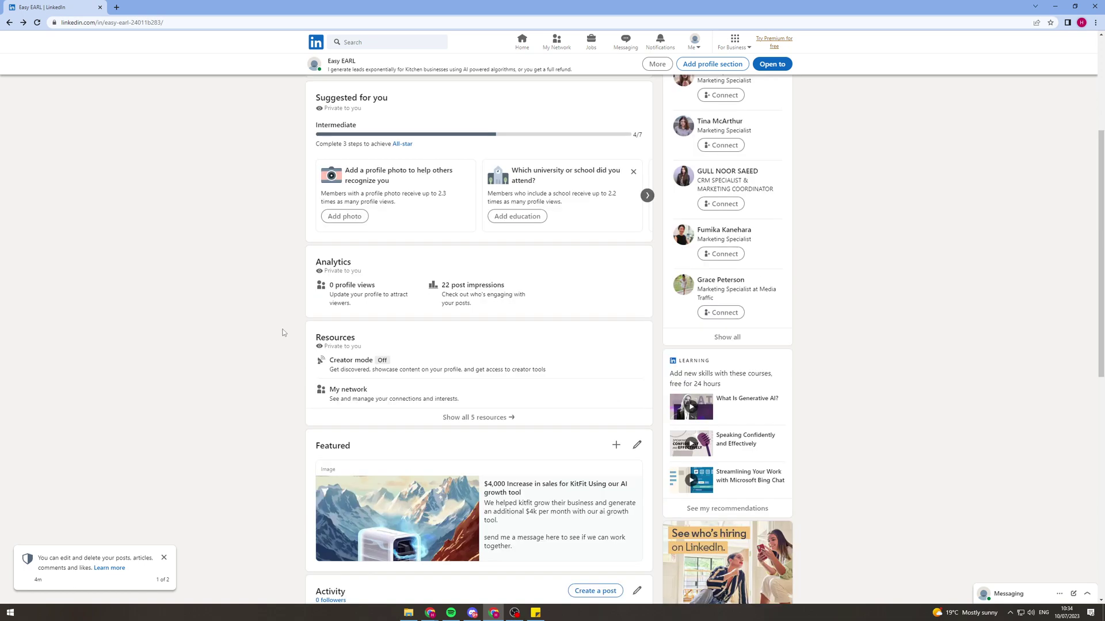
scroll(322, 316, down, 7)
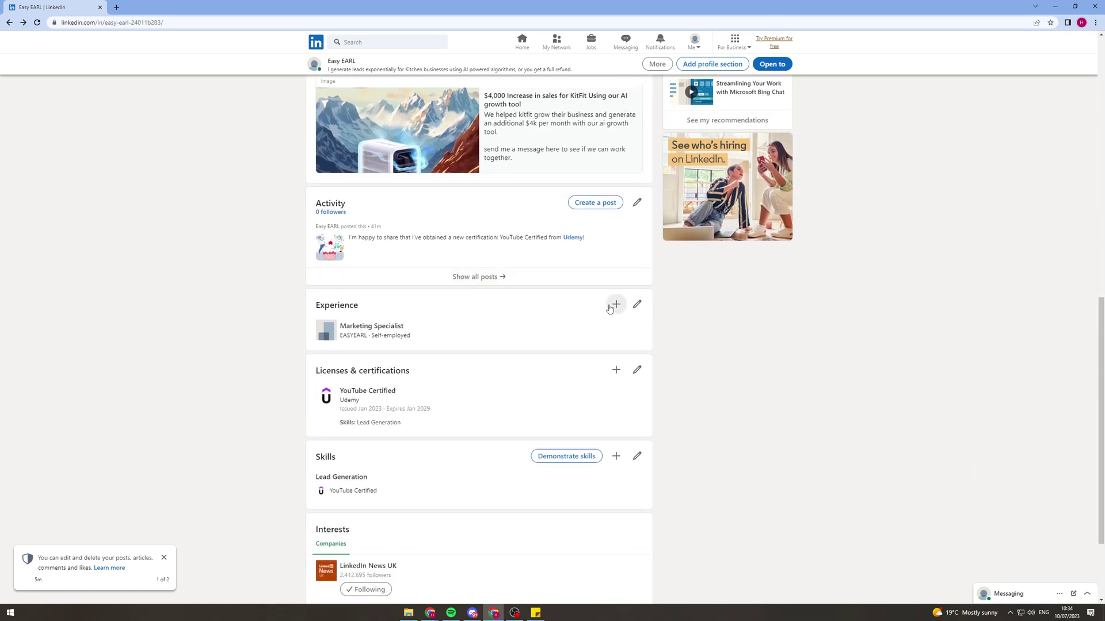
- Start a new position under Experience with Notify network switched off
click(610, 309)
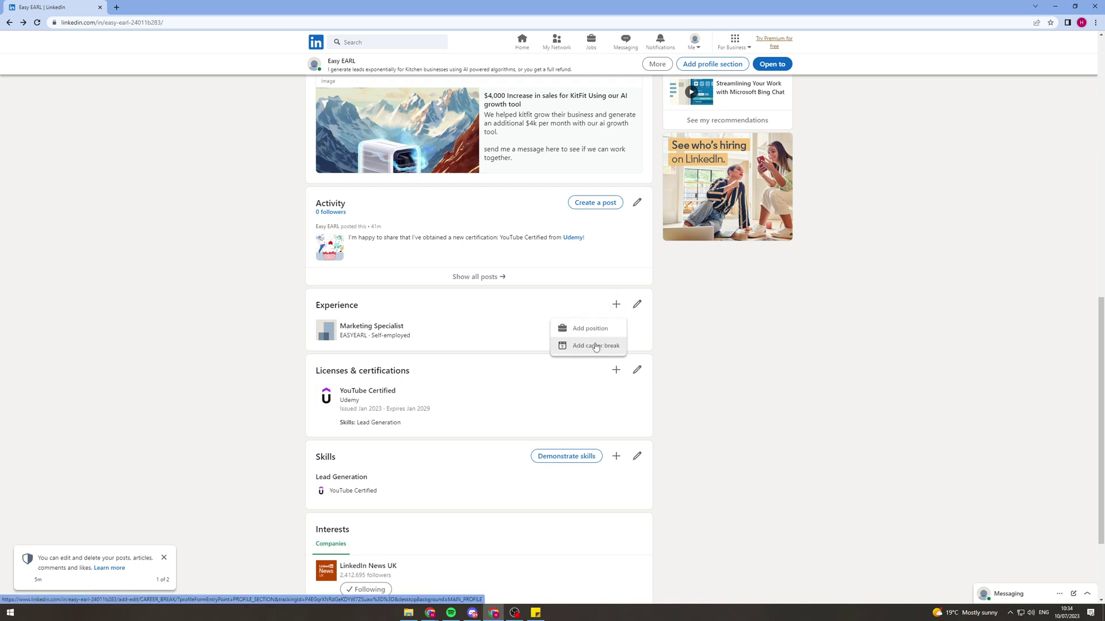
click(614, 328)
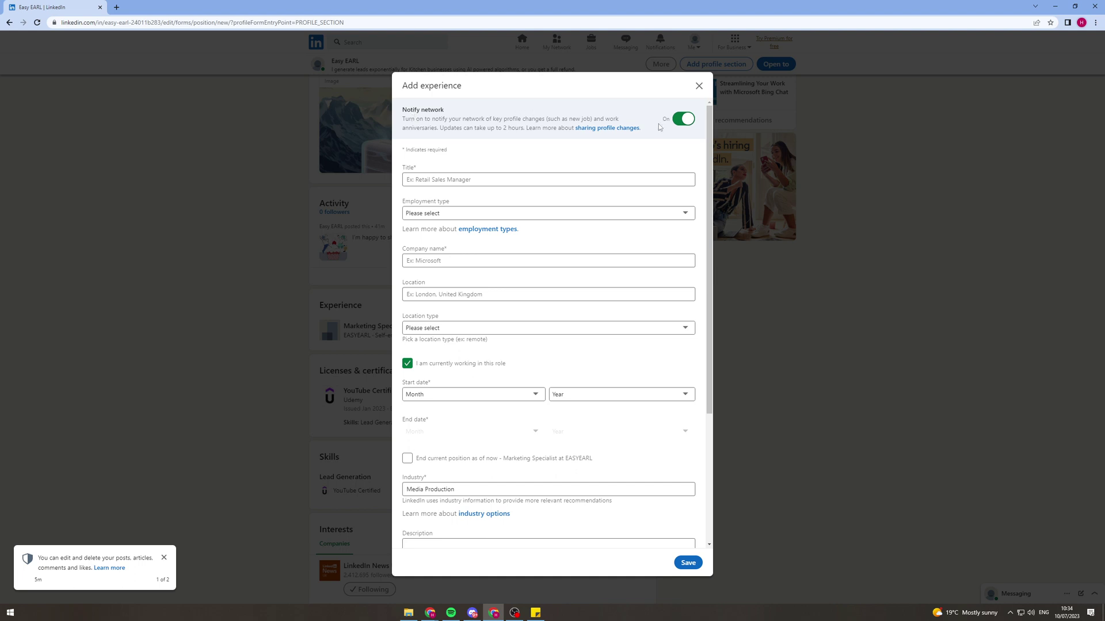
click(677, 120)
- Enter 'Marketing Manager' as the job title and choose Full-time employment
click(467, 175)
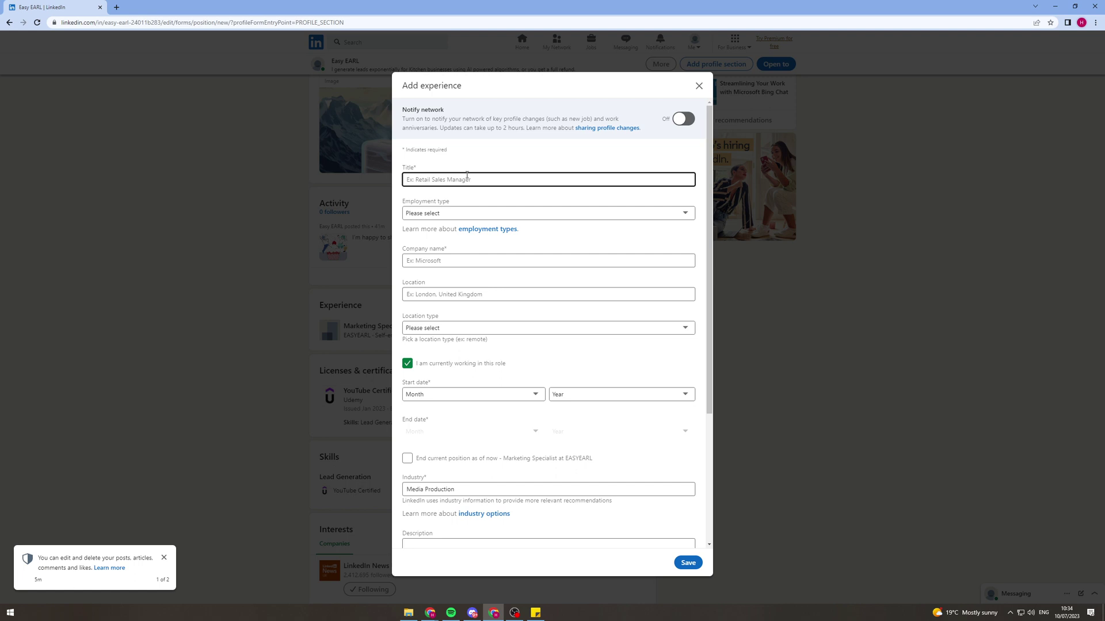
text(f)
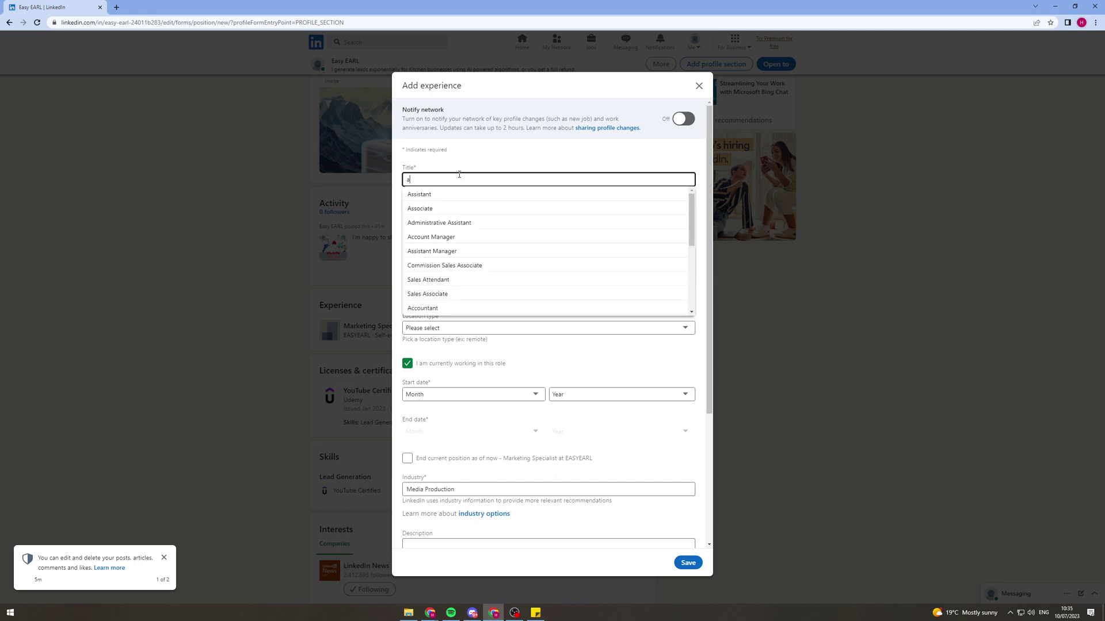
key(BackSpace)
text(Market)
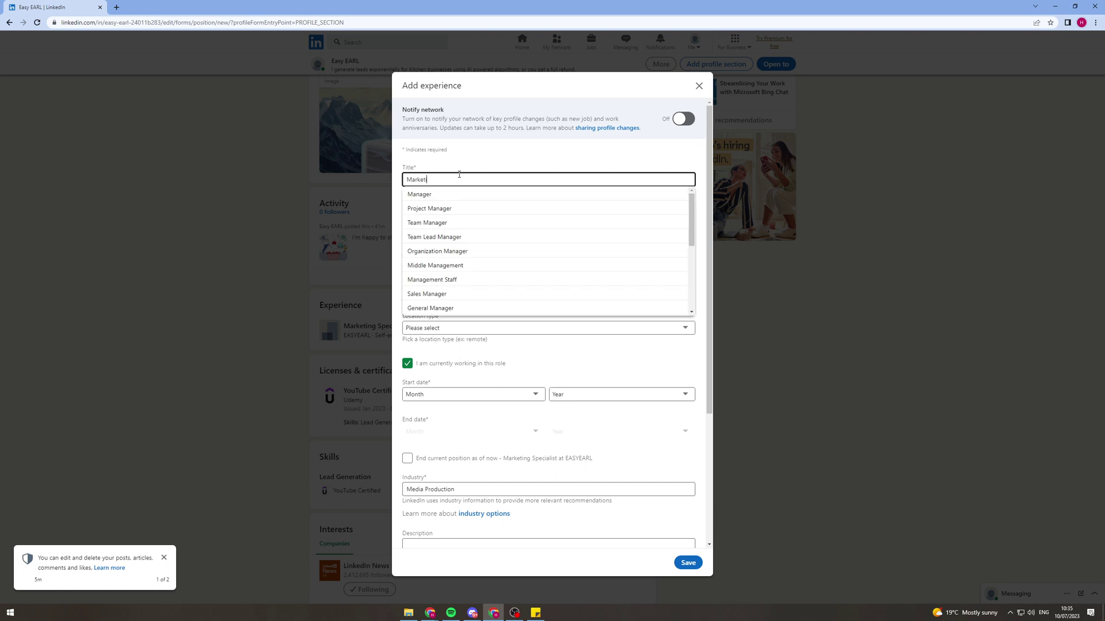
text(ing Manage)
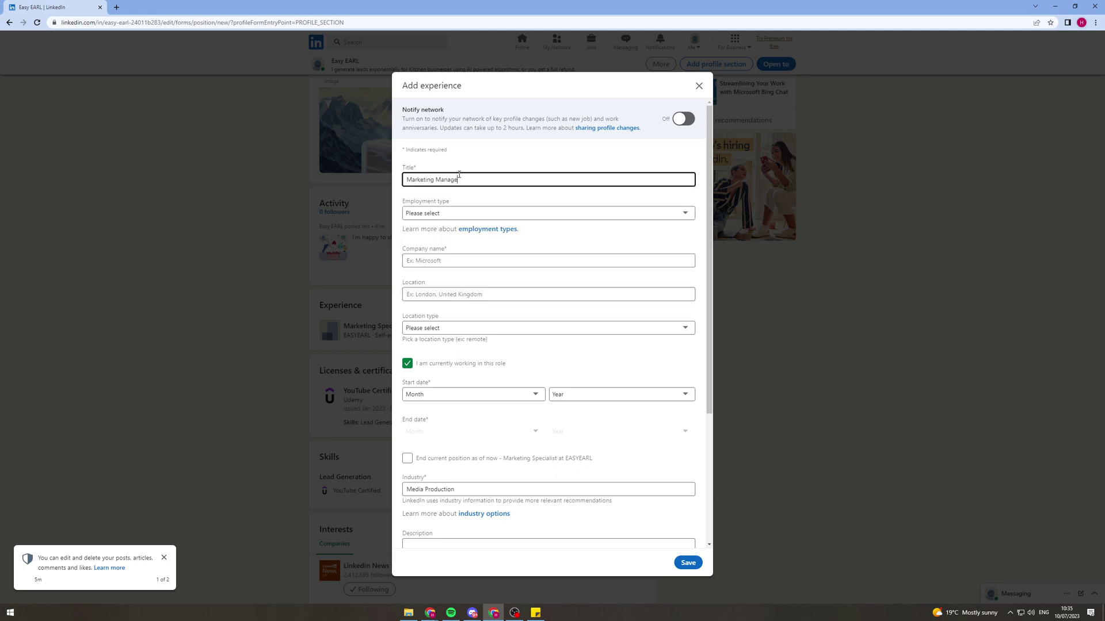
text(r)
click(492, 193)
click(407, 214)
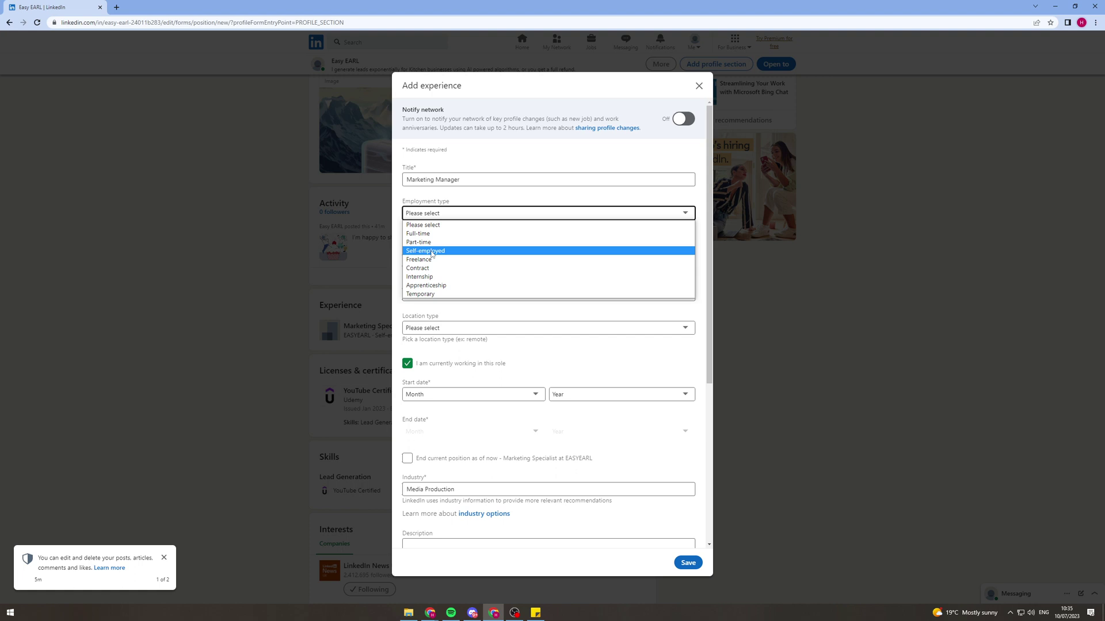
click(420, 234)
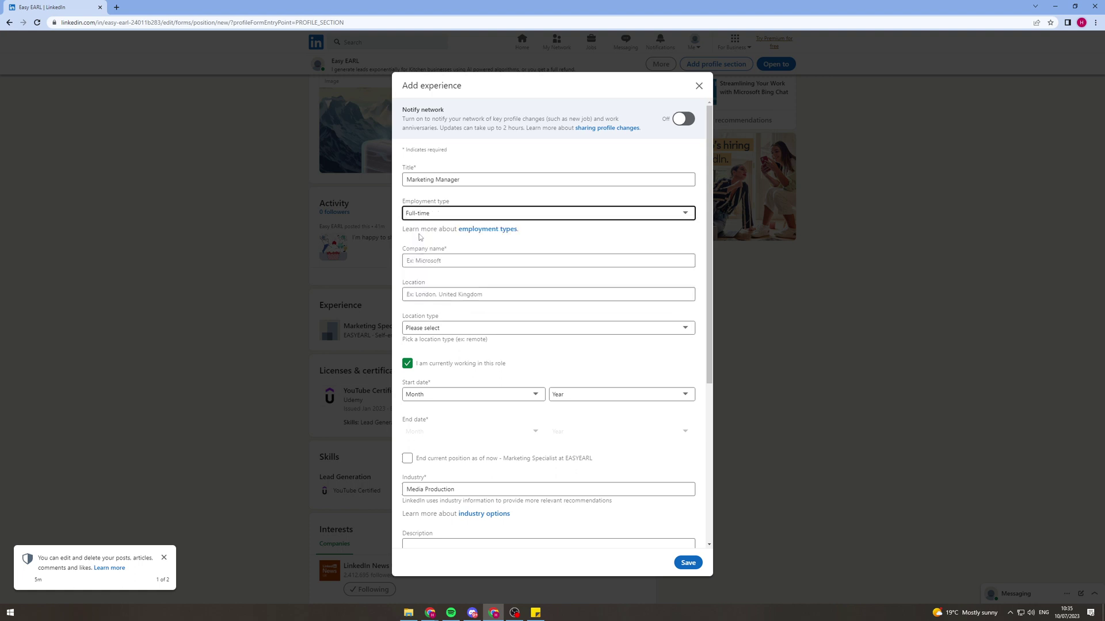
- Set the company to Microsoft and the location to london
click(463, 259)
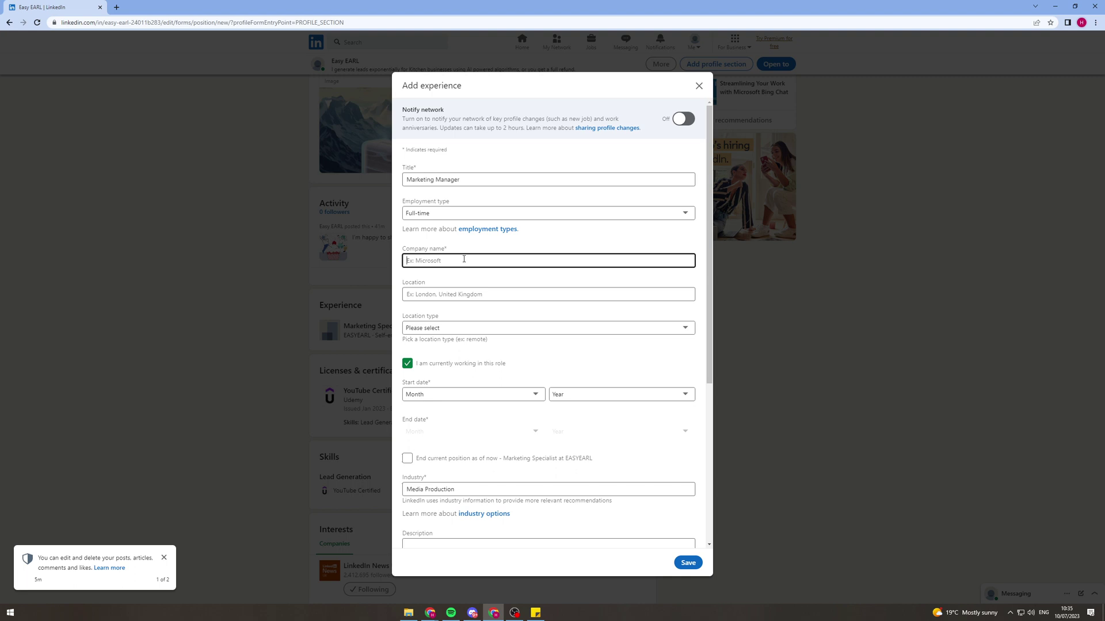
text(Mic)
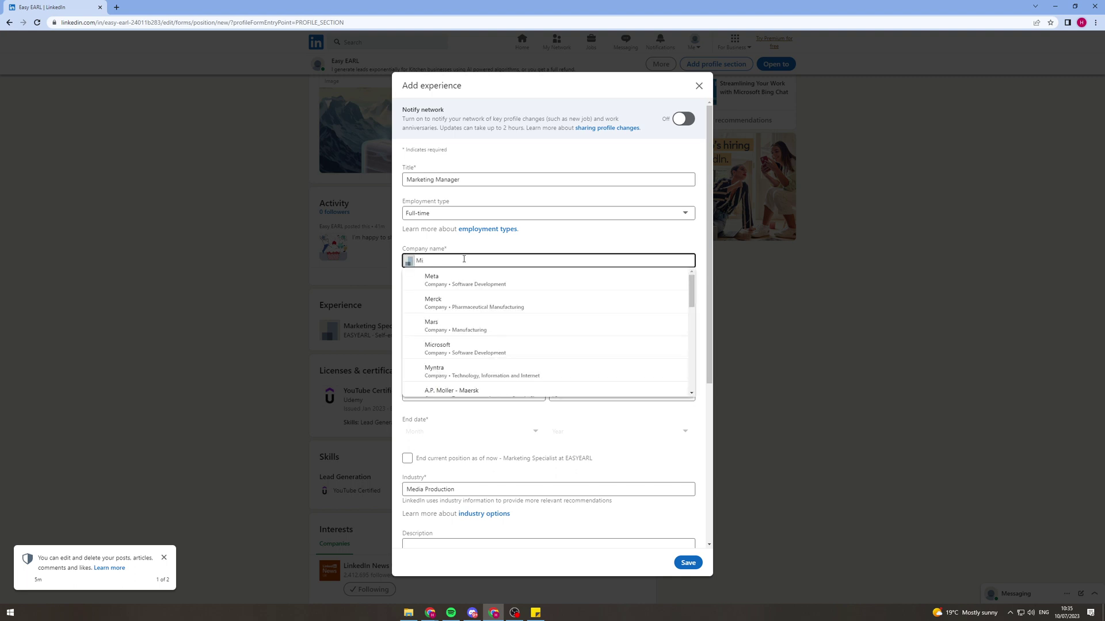
key(Down)
key(Return)
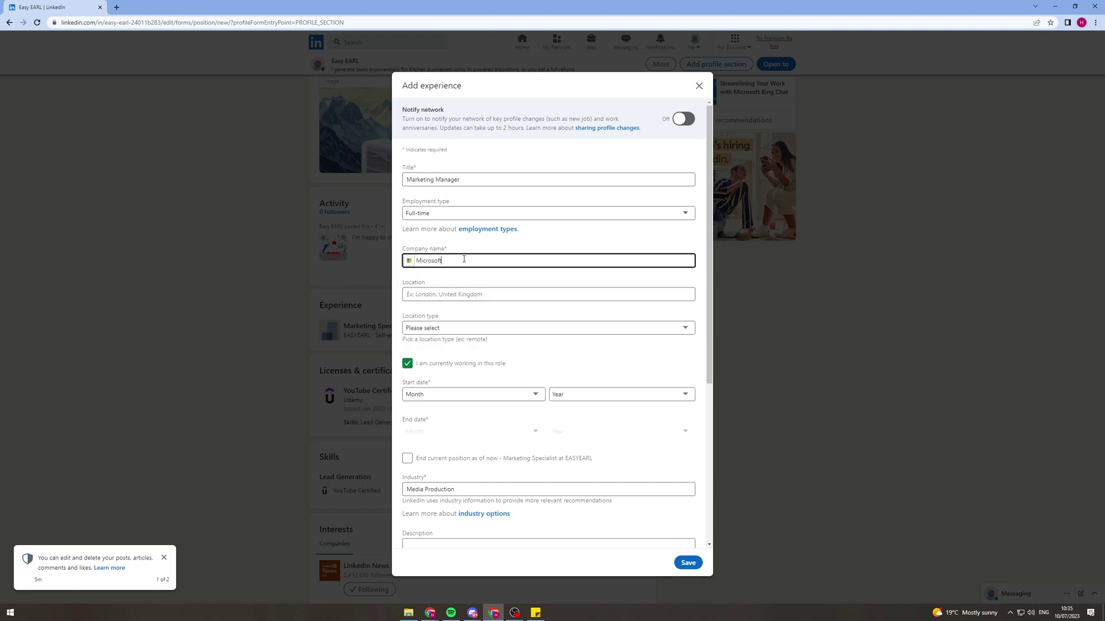
key(Tab)
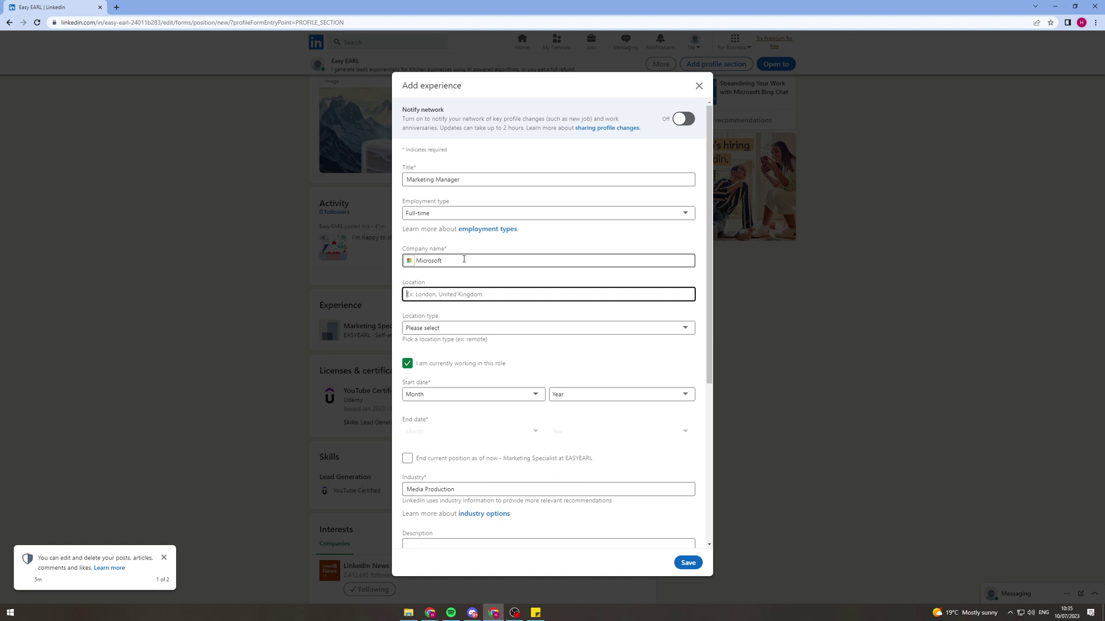
text(lo)
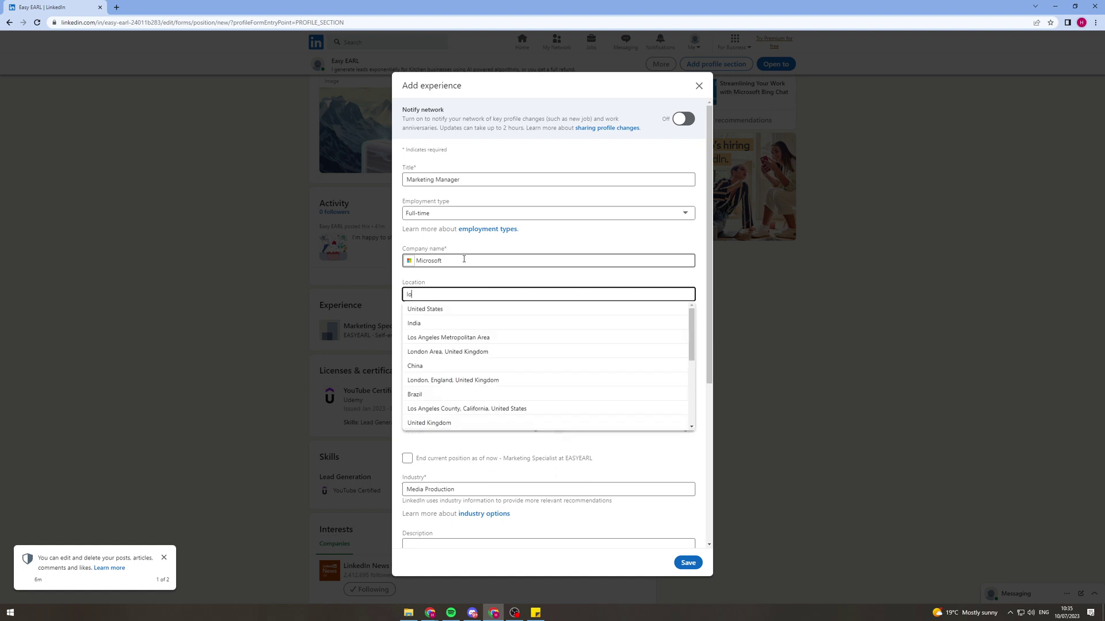
text(ndon)
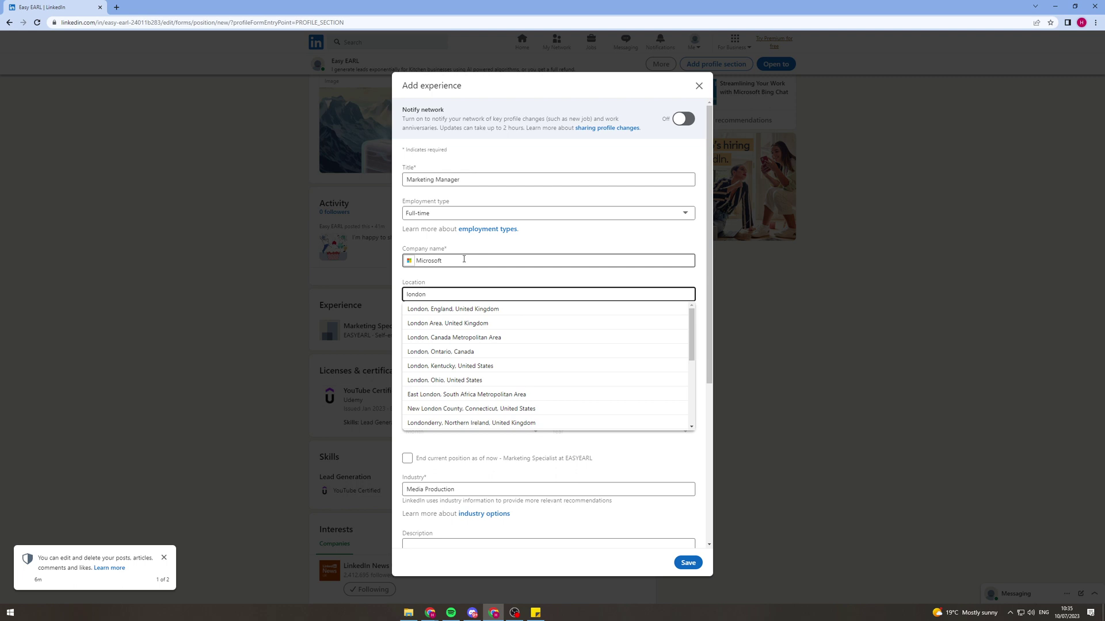
key(Tab)
click(464, 259)
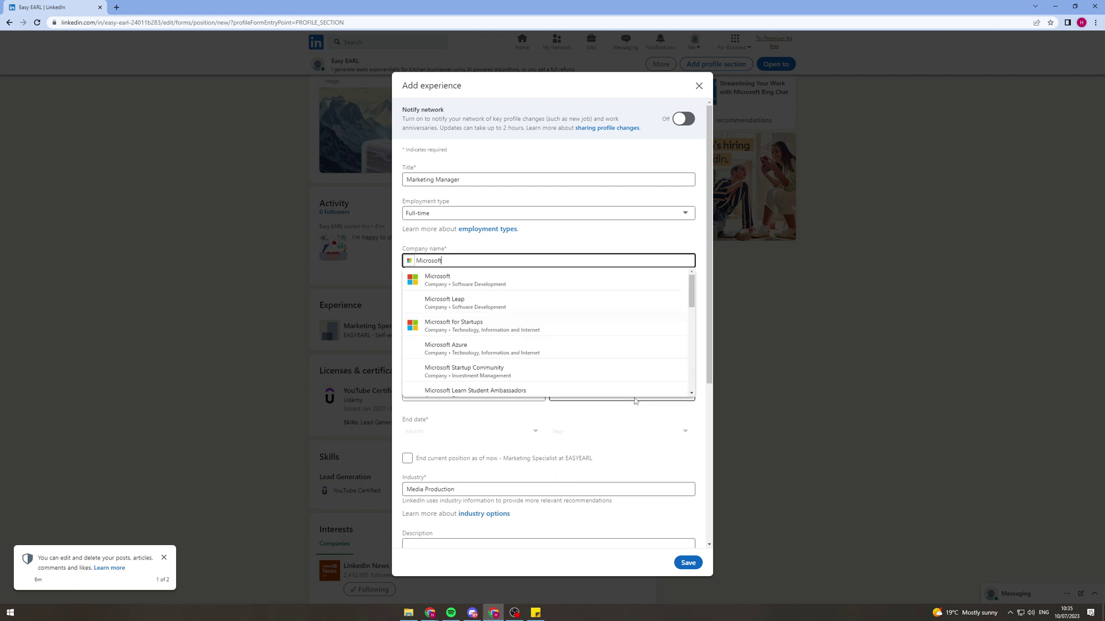
key(Escape)
text(london)
- Set the location type to Hybrid
click(533, 325)
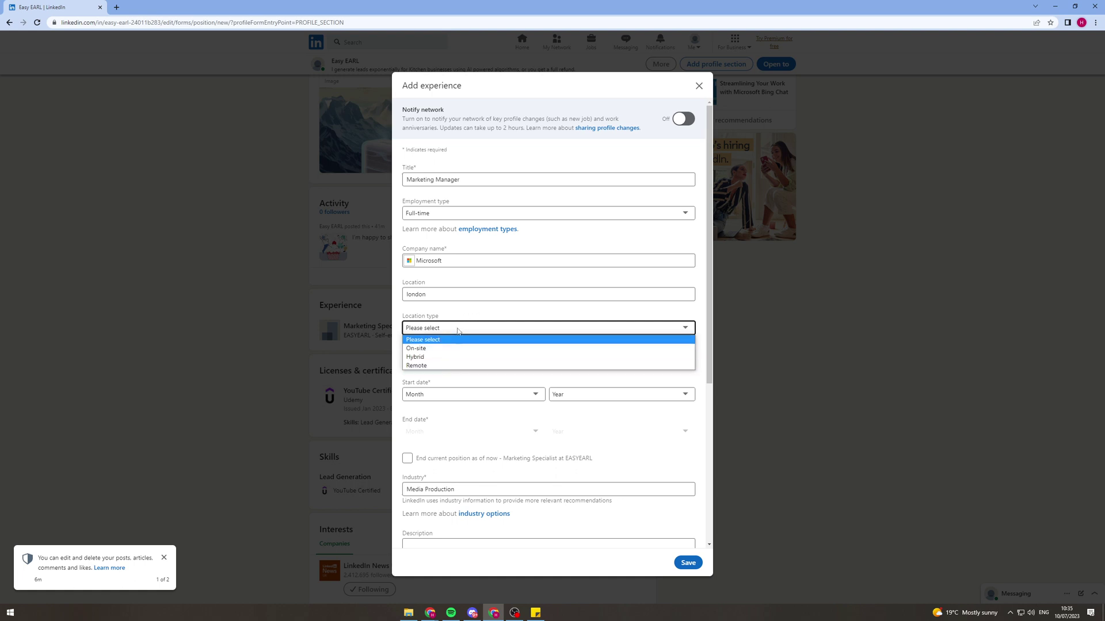
click(452, 308)
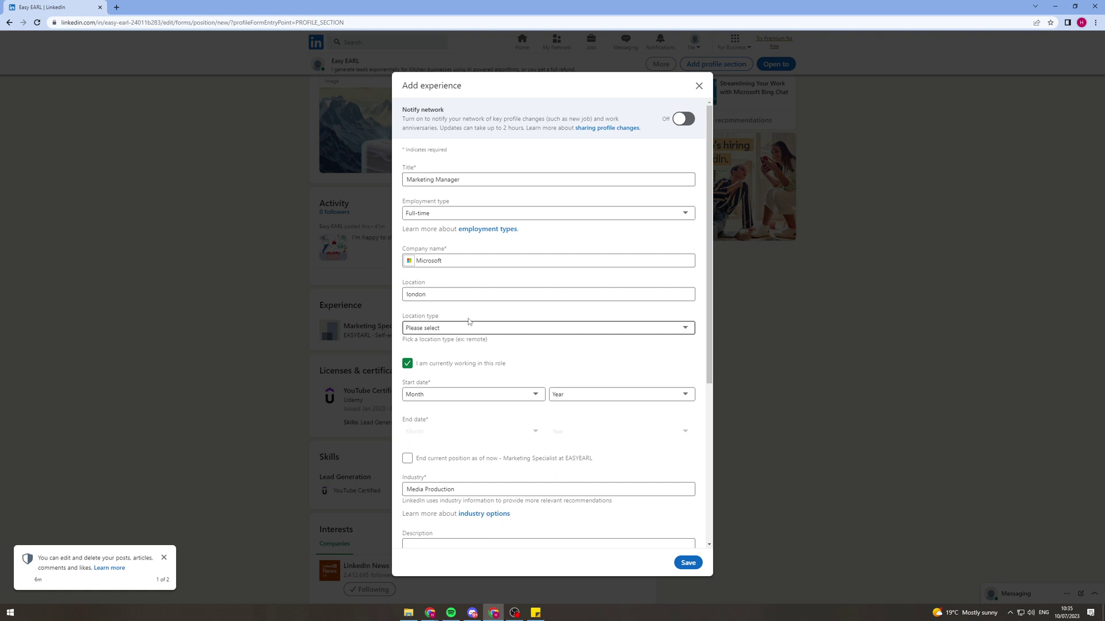
click(470, 325)
click(439, 361)
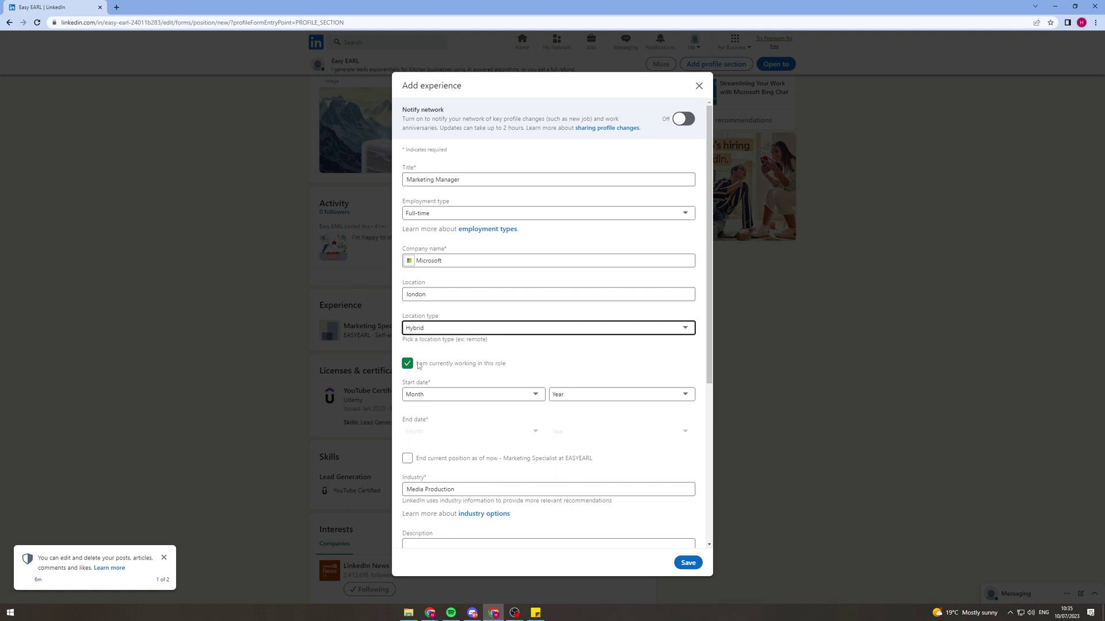
- Unmark the role as current and set the start date to January 2020
click(407, 364)
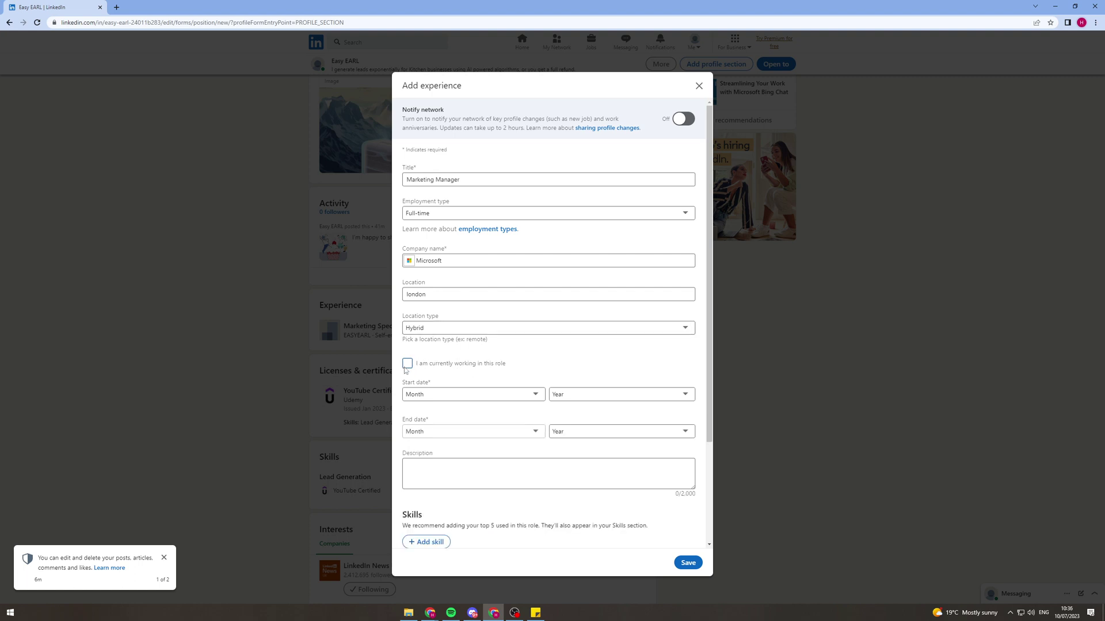
click(467, 395)
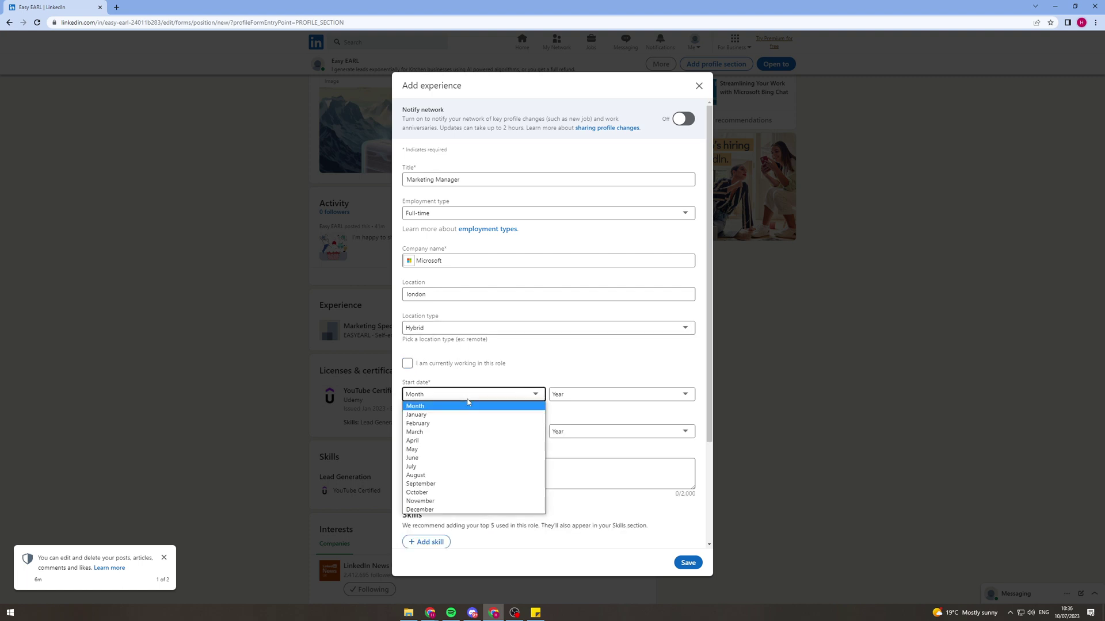
click(466, 430)
click(575, 395)
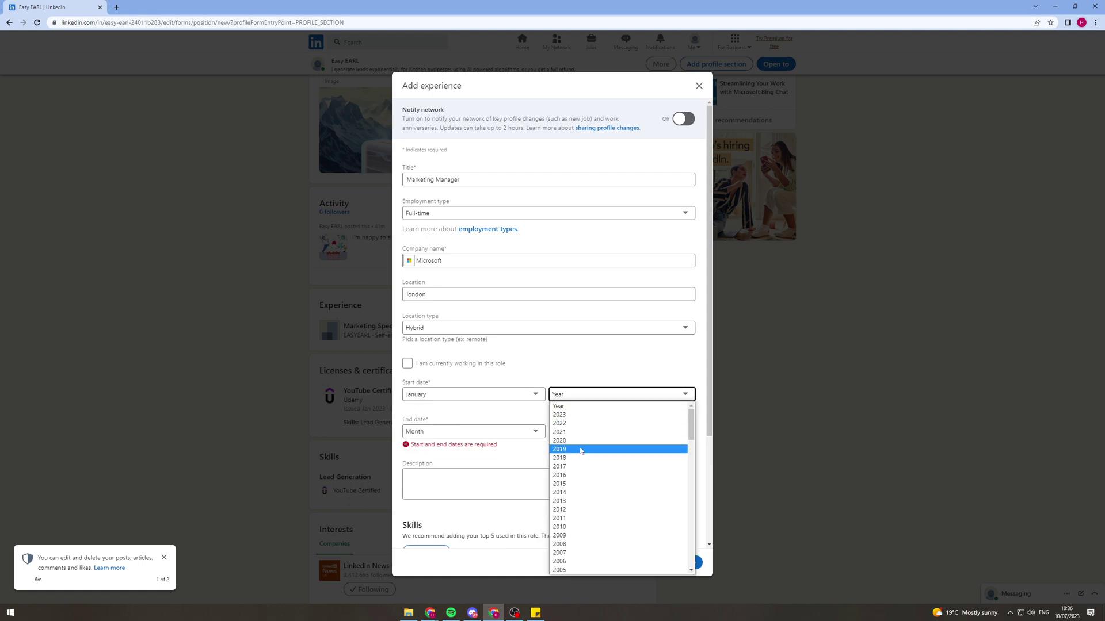
click(580, 441)
- Set the end date to January 2022
click(505, 431)
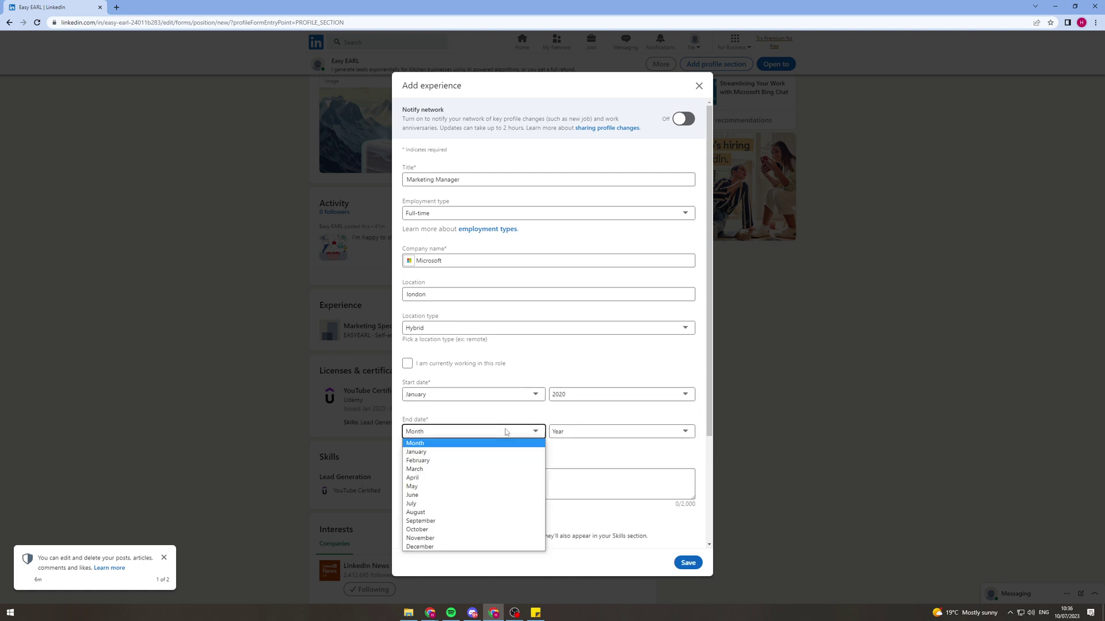
click(477, 452)
click(599, 435)
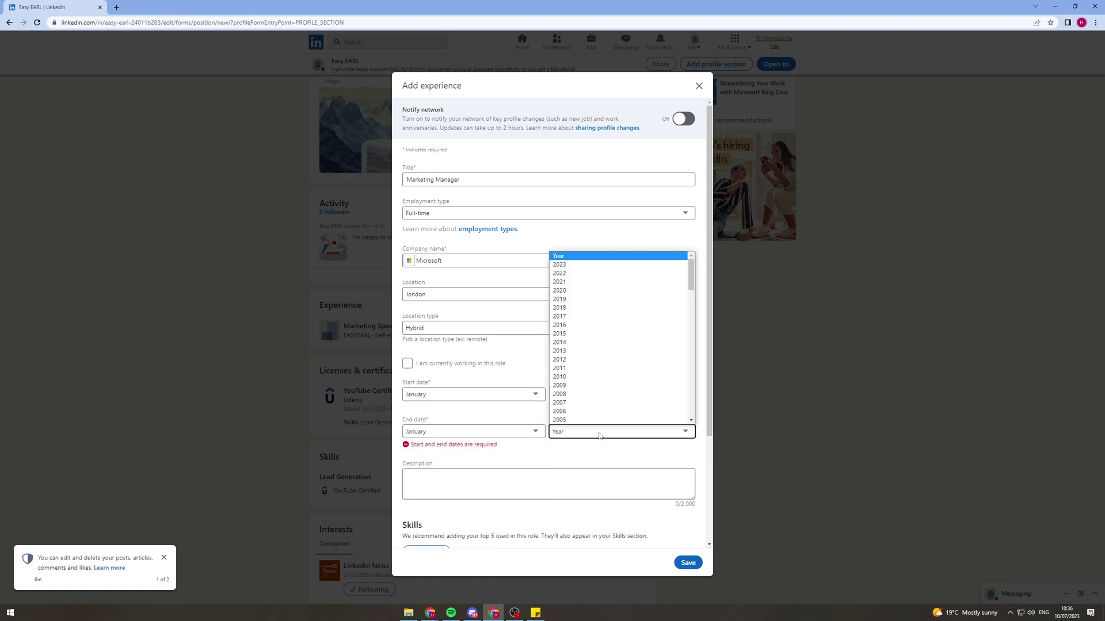
click(576, 274)
click(503, 459)
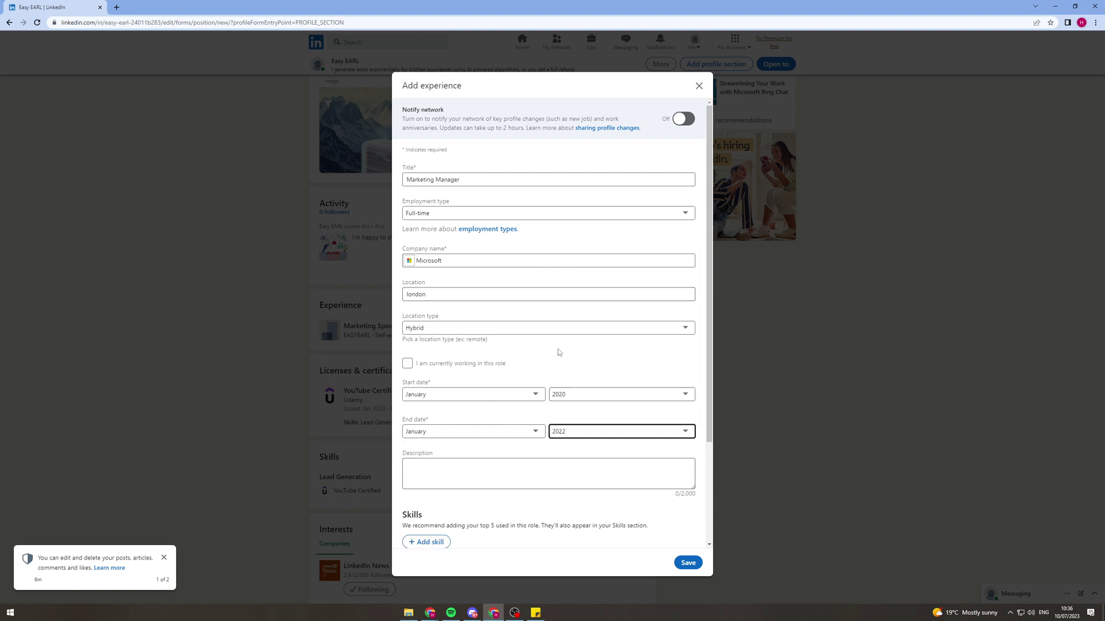
scroll(556, 351, down, 2)
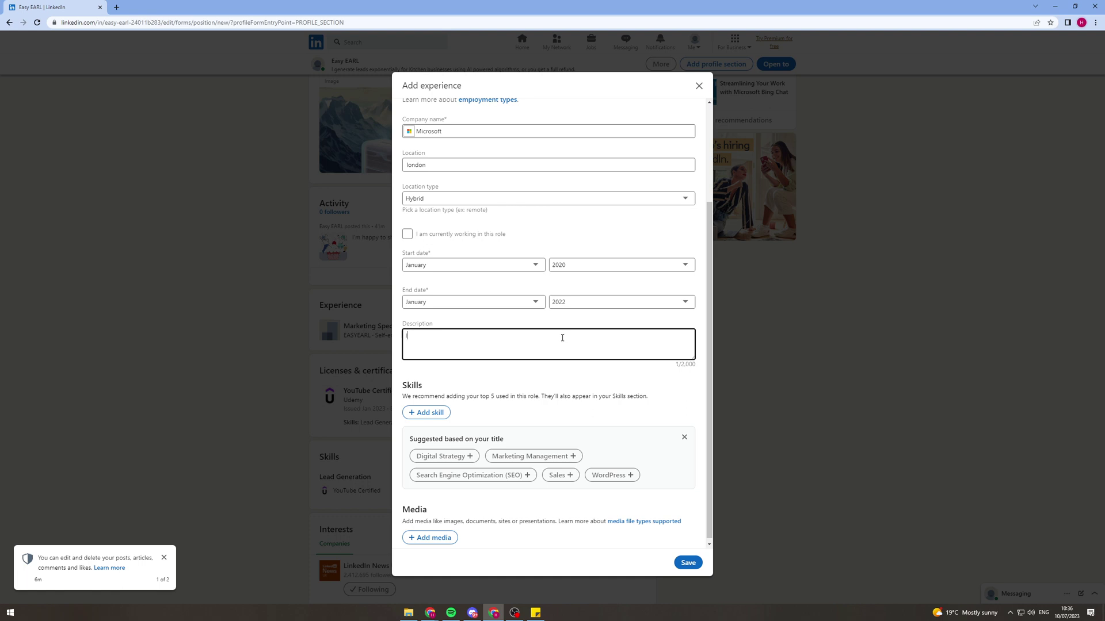
- Describe managing facebook ads for kitchen companies and leading a team of 10 employees
text(I managed )
text(fa)
text(cebook ads for kitc)
text(hen)
text( companies.)
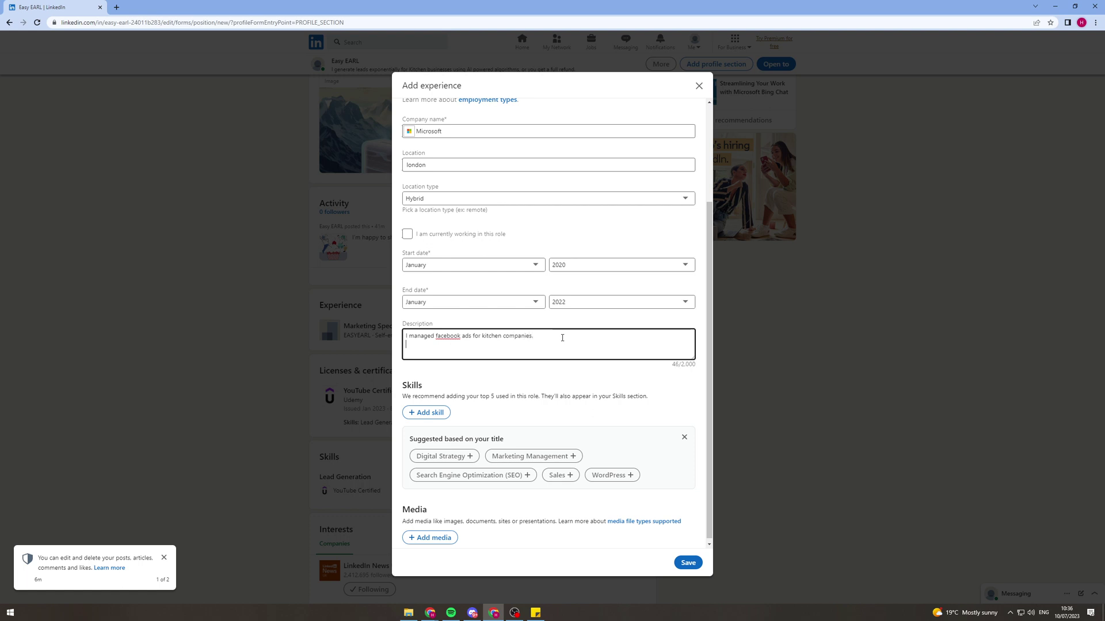
key(Return)
key(Return)
text(I had to man)
text(age a team of 10)
text( emplo0y)
key(BackSpace)
key(BackSpace)
text(y)
text(ees.)
key(Return)
key(Return)
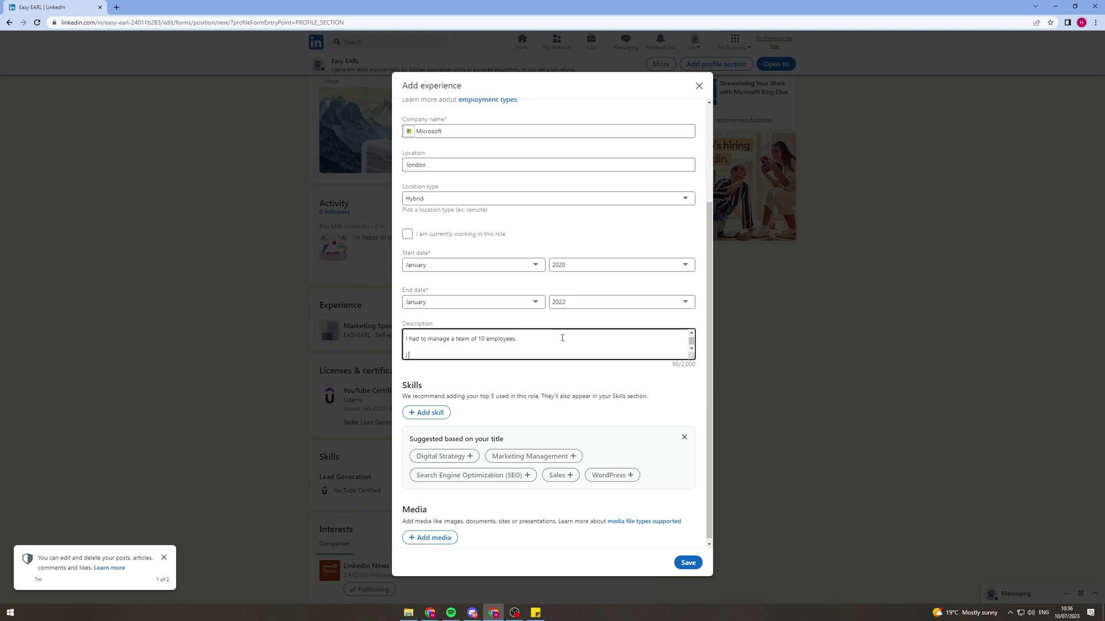
- Add a paragraph on spending over £10m in 2 years, then begin 'I left to join'
text(was able to )
text(get e)
text(xper)
text(ienced )
text(in fgacebook ads)
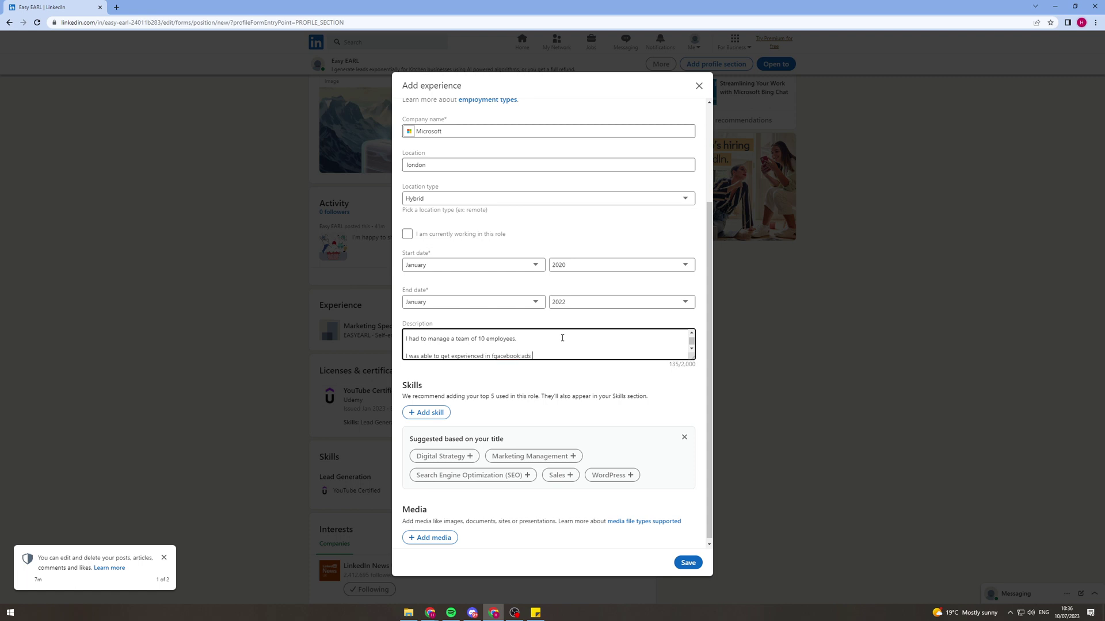
text( by spendi)
text(ng over £10)
text(m)
text( in 2 years.)
key(Return)
key(Return)
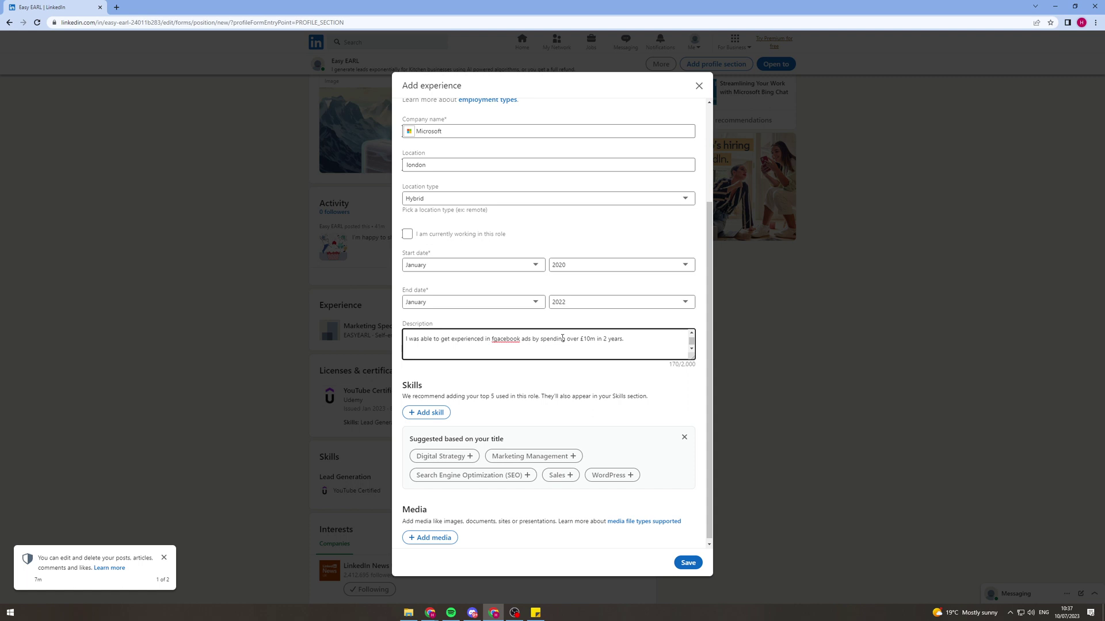
text(i lea)
key(BackSpace)
text(ft to j)
text(oin)
text(n)
key(Return)
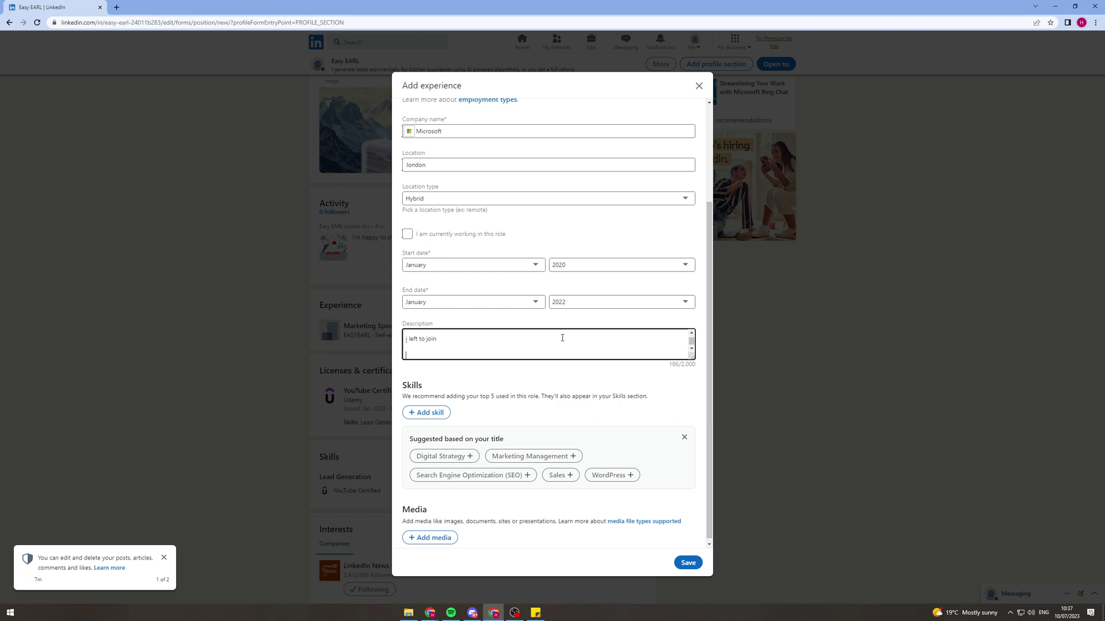
scroll(562, 339, up, 2)
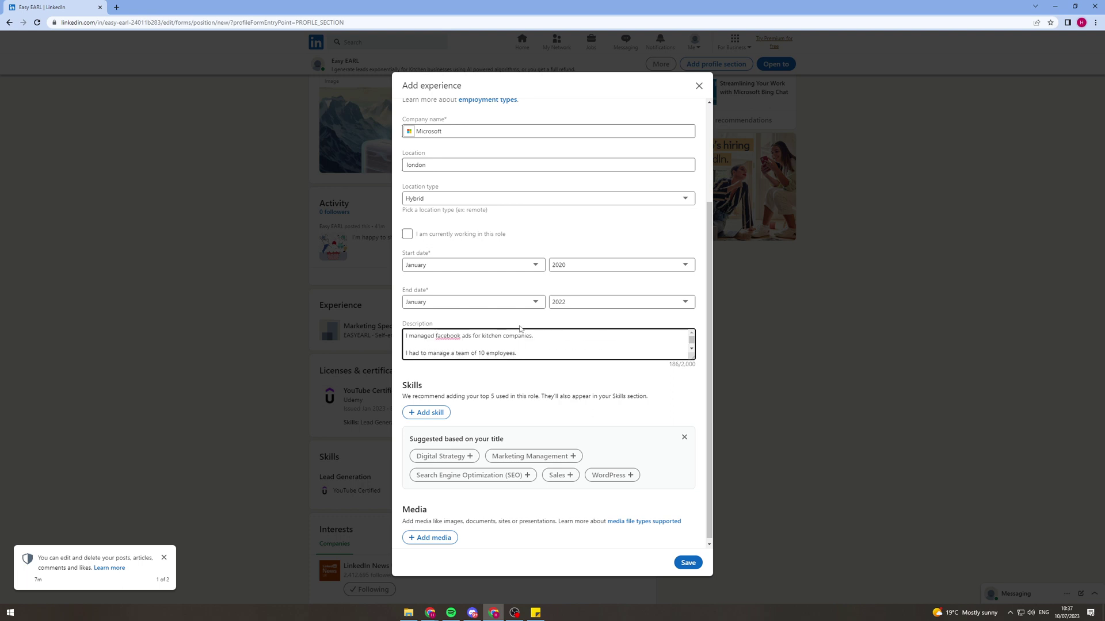
- Add the skills Digital Strategy, Marketing Management, SEO, Sales and WordPress
scroll(540, 369, up, 2)
scroll(518, 395, down, 2)
click(467, 457)
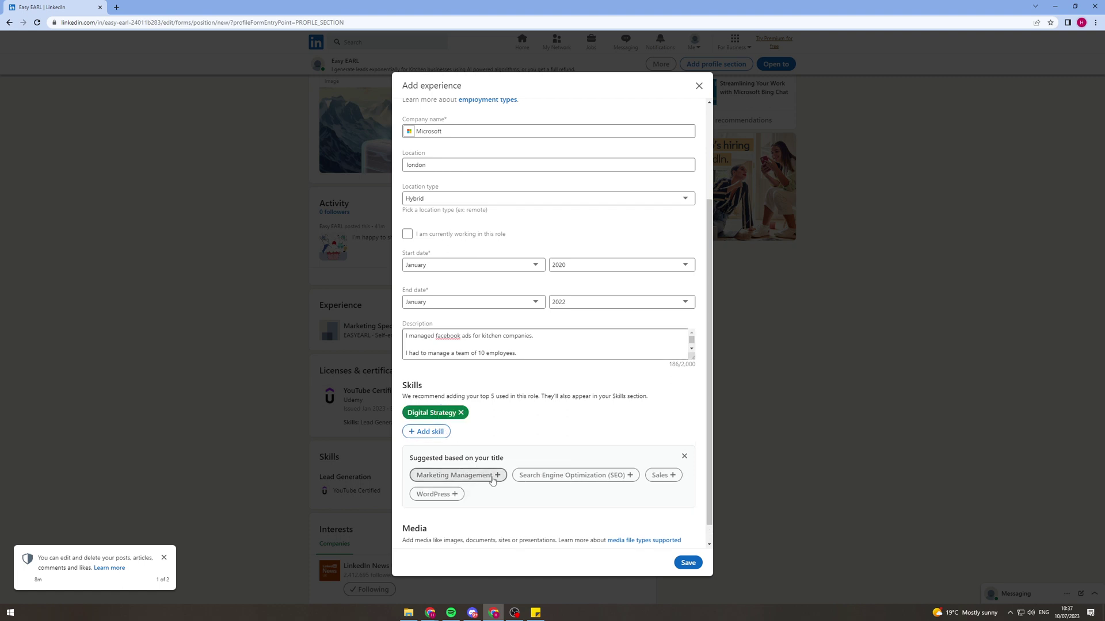
click(492, 480)
click(526, 482)
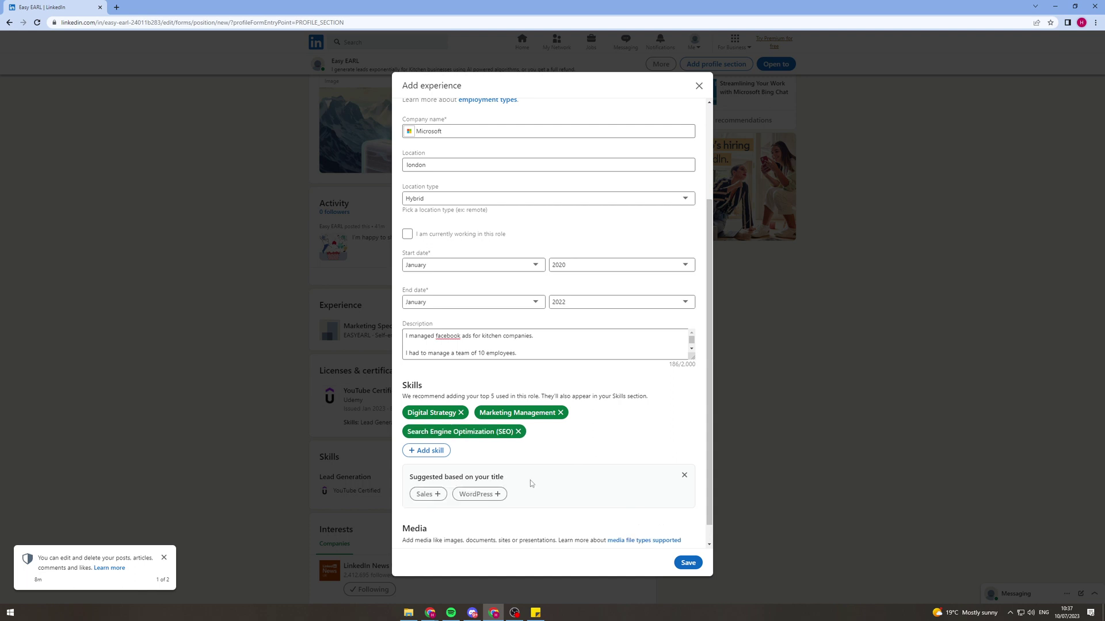
click(431, 494)
click(452, 498)
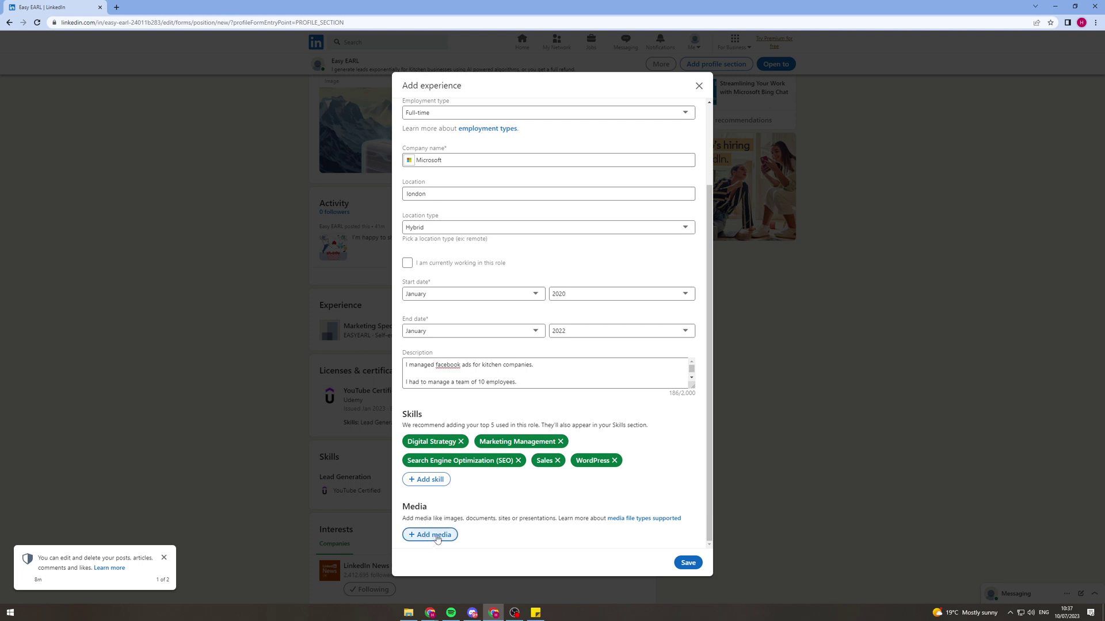
scroll(455, 529, up, 3)
scroll(472, 524, down, 3)
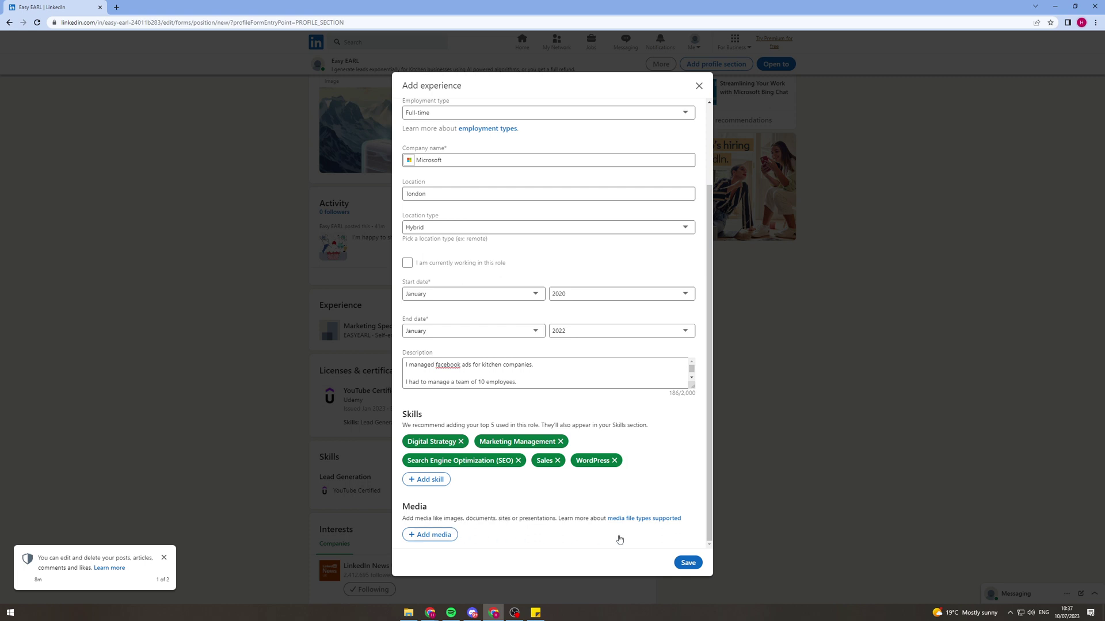
- Save the Marketing Manager position, reporting Indeed as where the job was found
click(698, 564)
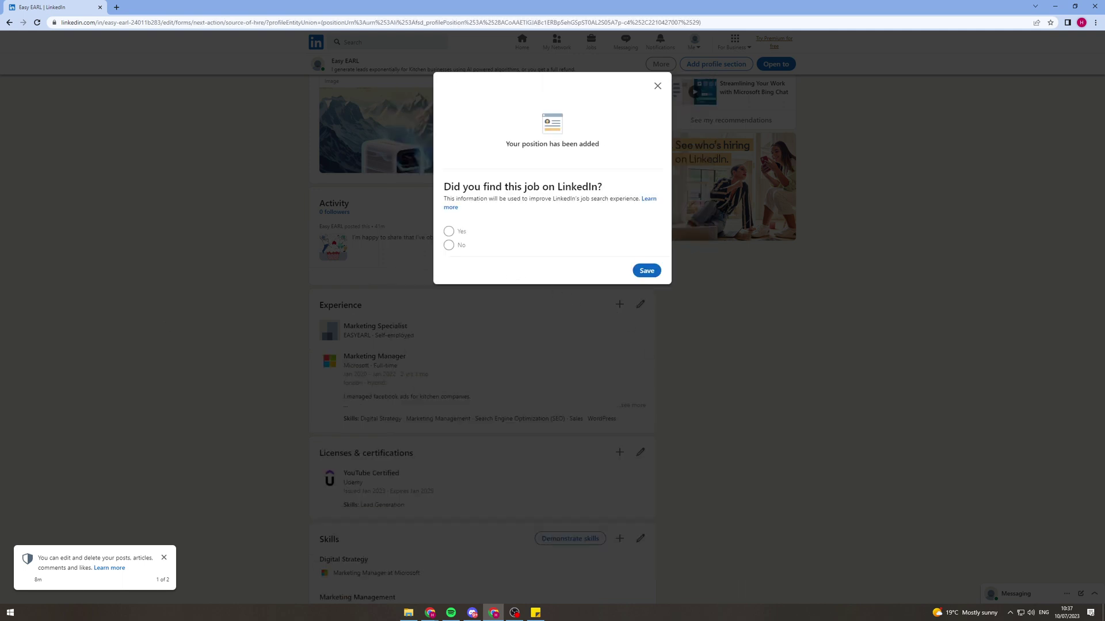
click(449, 245)
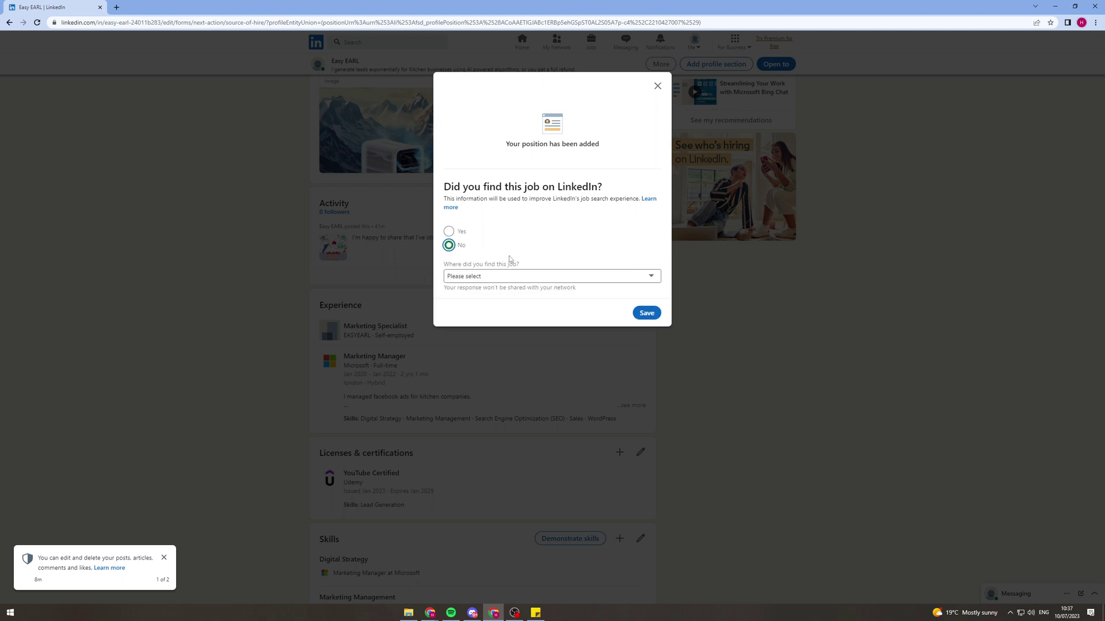
click(627, 277)
click(535, 303)
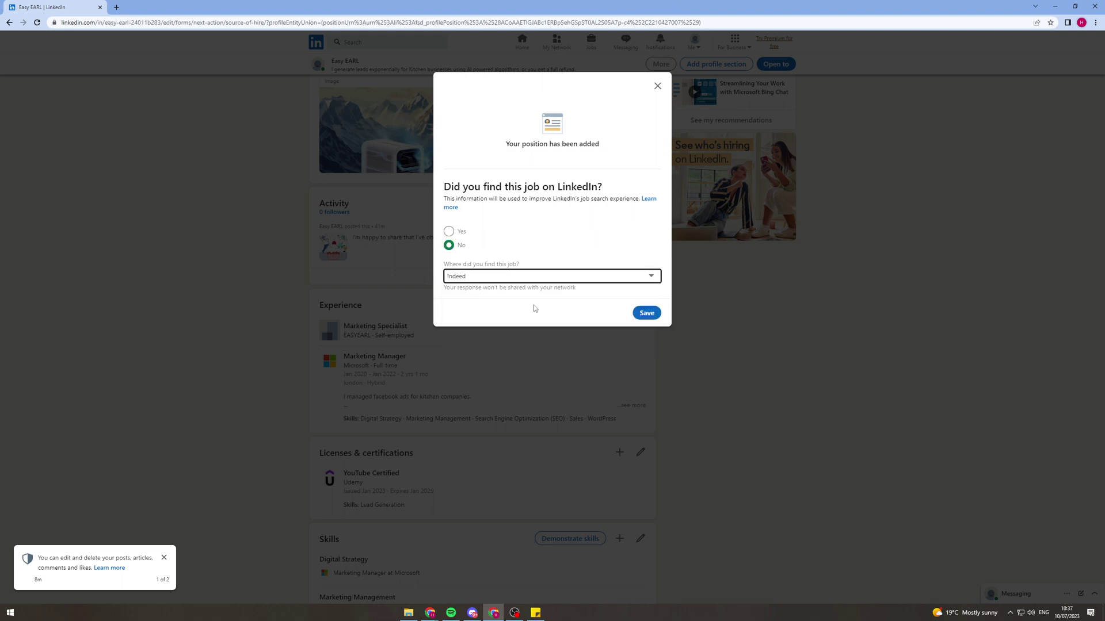
click(648, 313)
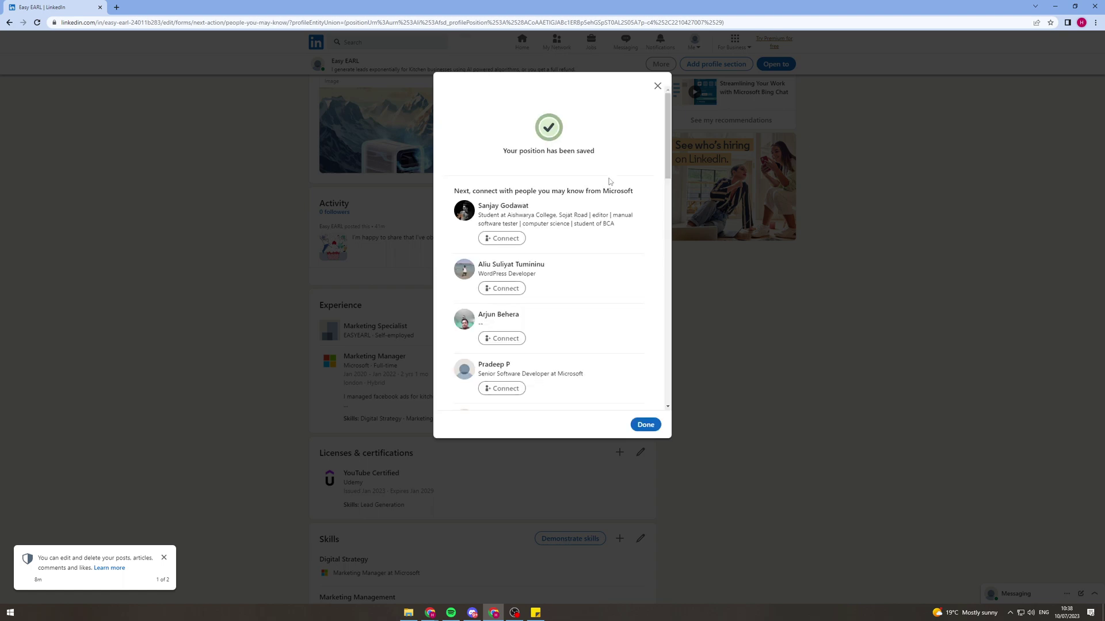
- Close the 'Your position has been saved' confirmation to return to the profile
click(657, 87)
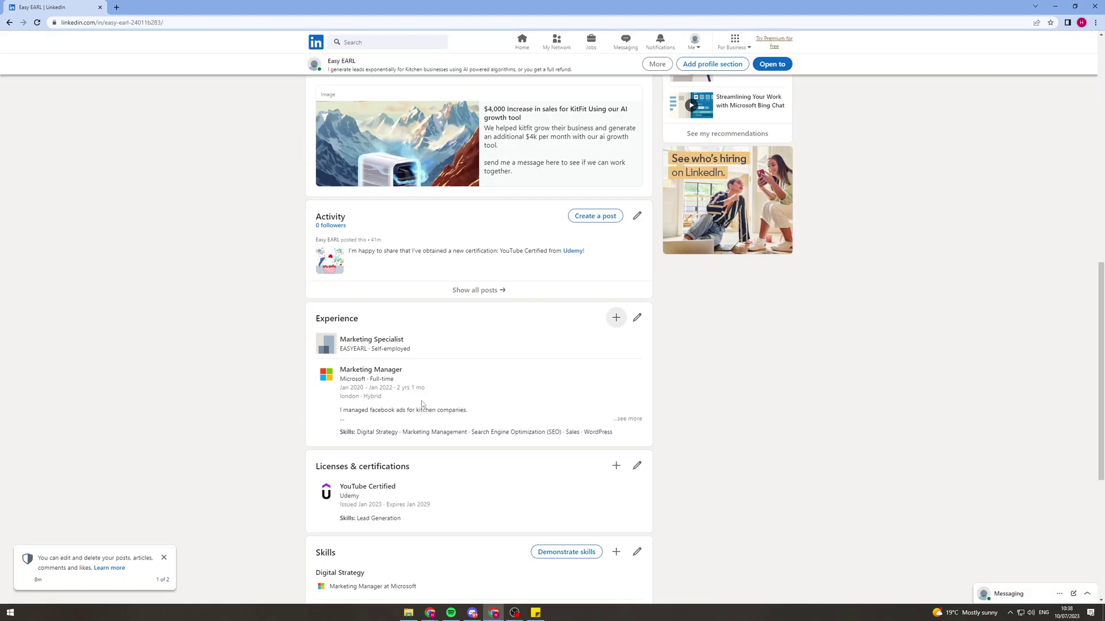